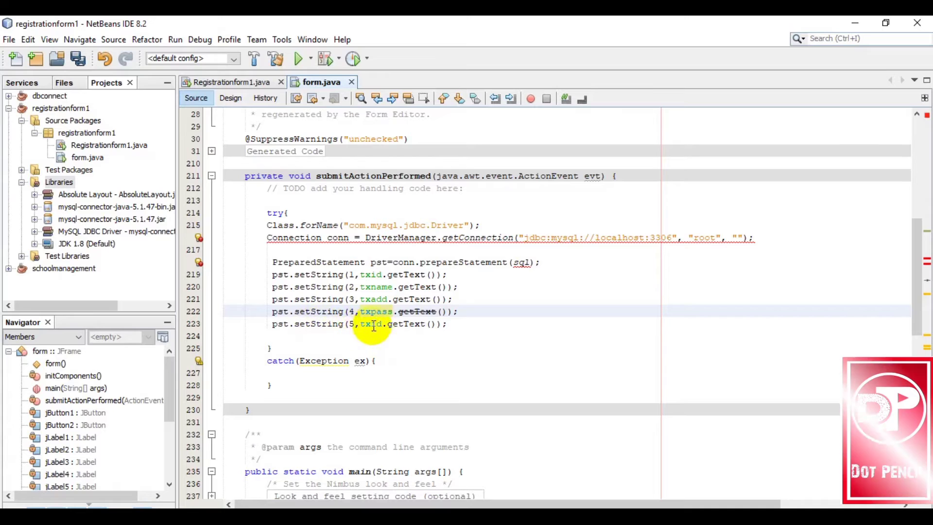
# Change the fifth pst.setString call to read its text from txpn, and add a new line below it.
pyautogui.click(373, 325)
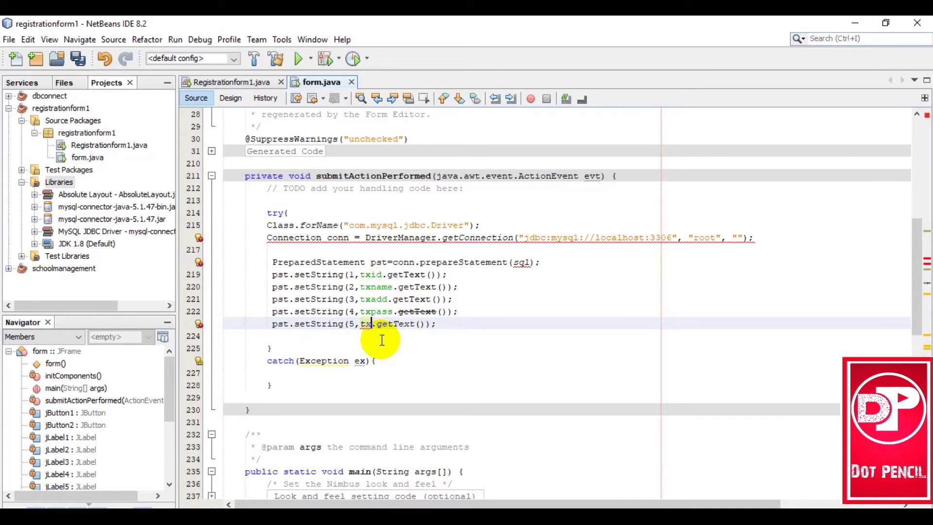
pyautogui.write('ph')
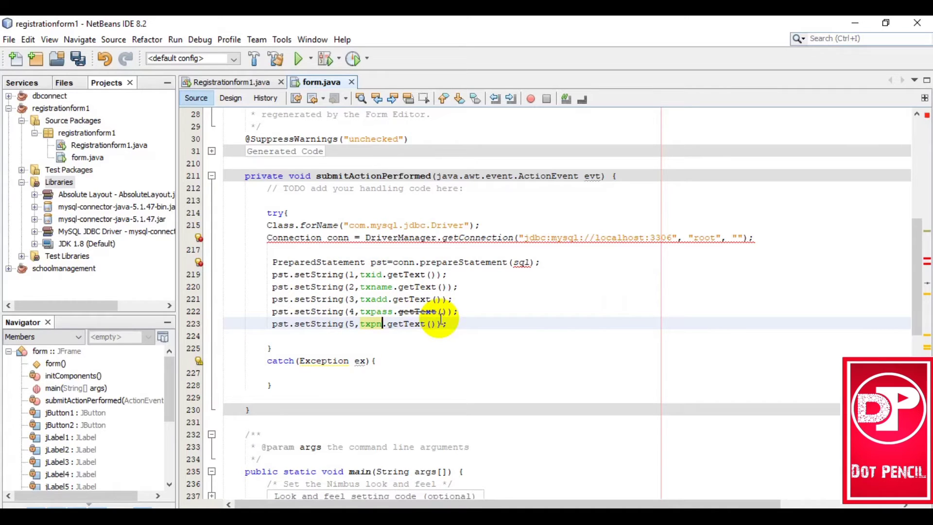
pyautogui.press('End')
pyautogui.press('Return')
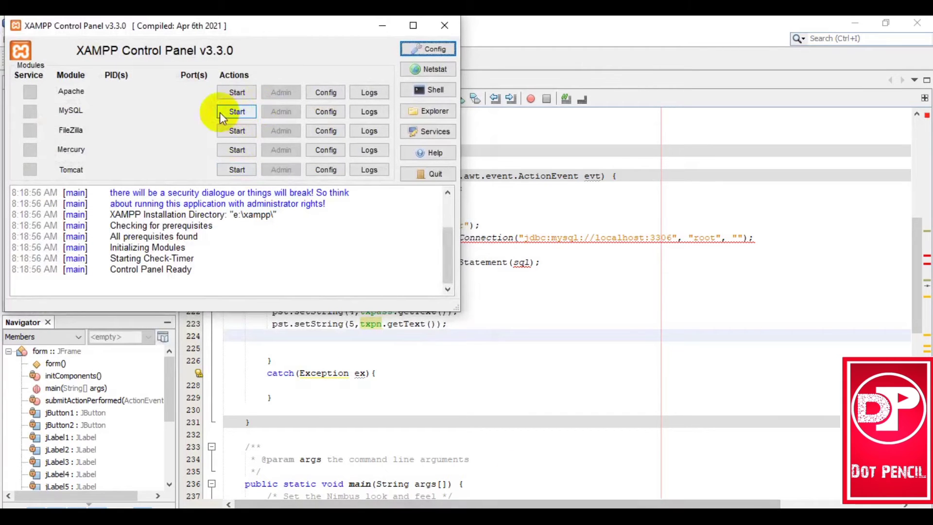
# Switch to the XAMPP Control Panel, start MySQL and Apache, and open the MySQL admin page maximized in Google Chrome.
pyautogui.click(230, 113)
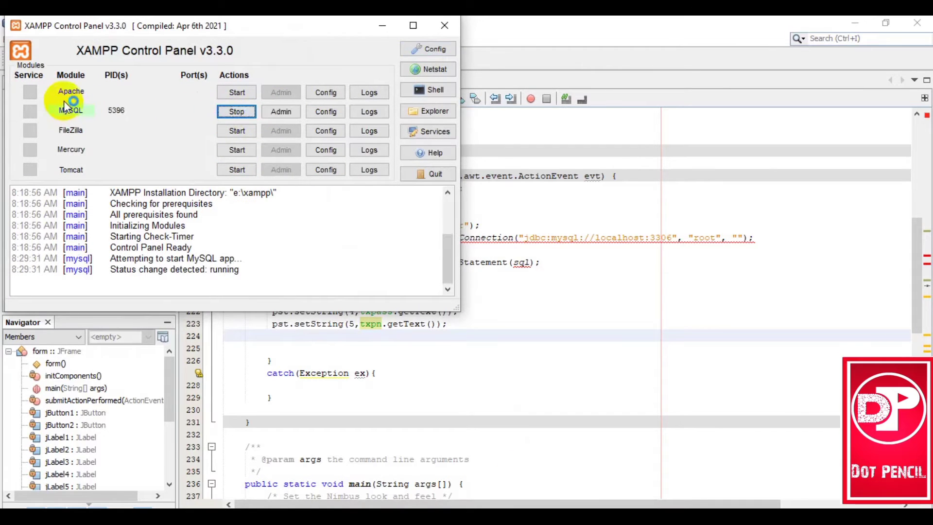
pyautogui.click(235, 92)
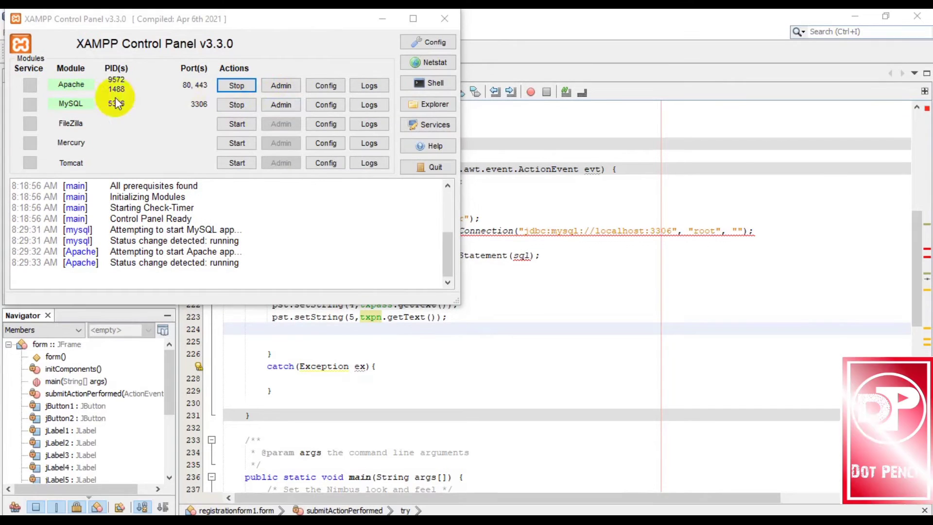
pyautogui.click(282, 104)
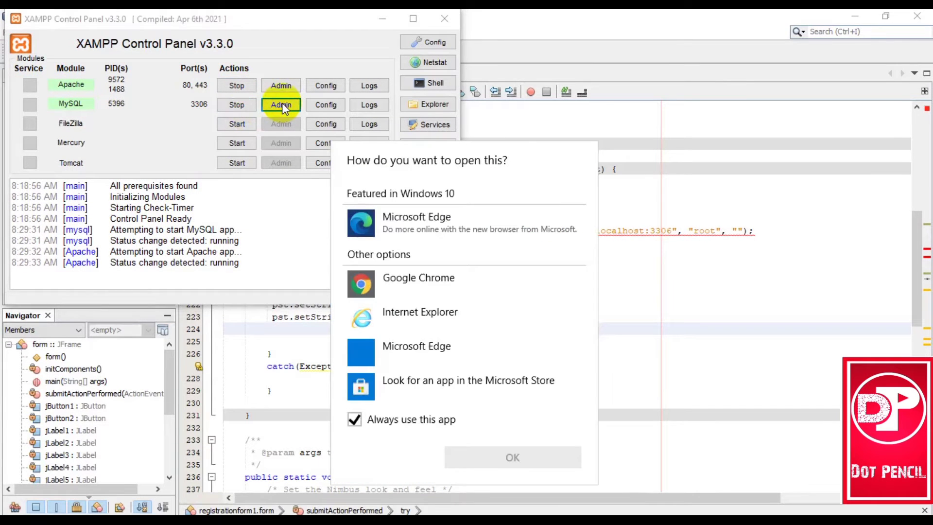
pyautogui.click(408, 282)
pyautogui.click(539, 458)
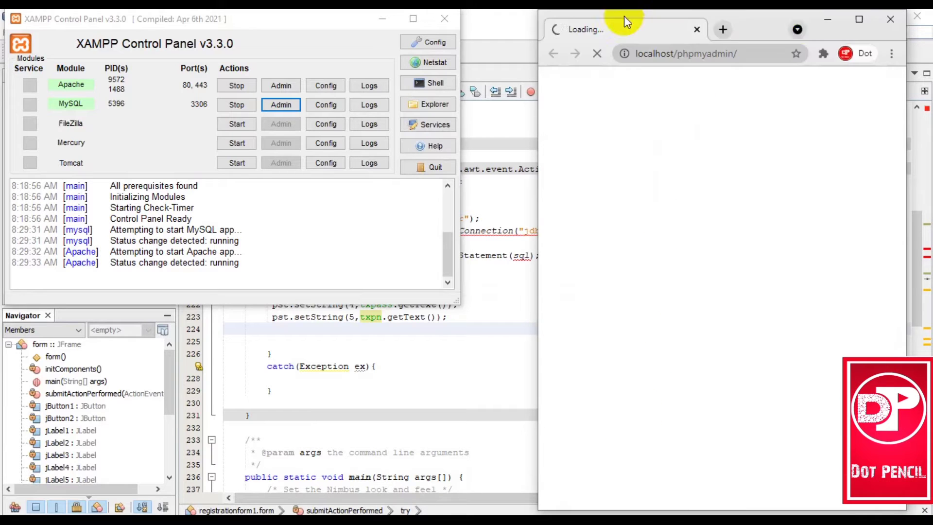
pyautogui.click(859, 22)
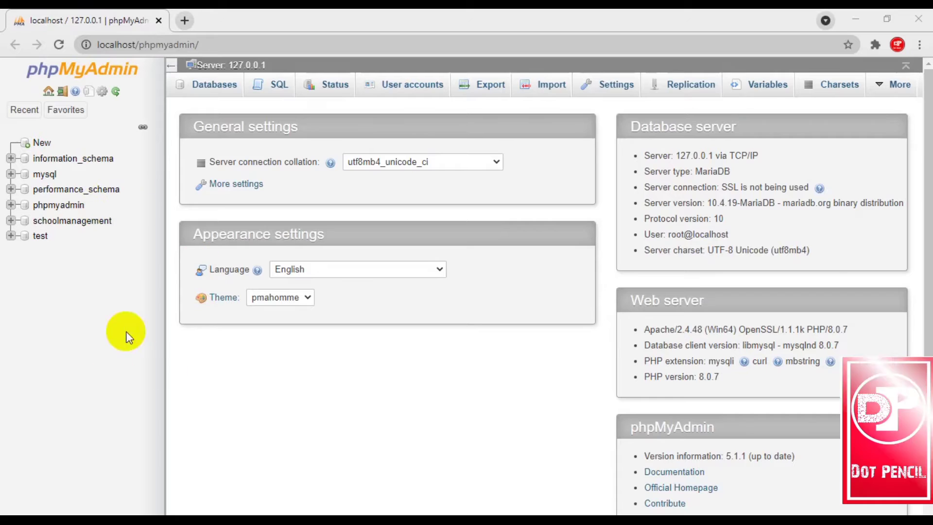
# Create a new database named registration with the utf8mb4_general_ci collation.
pyautogui.click(38, 144)
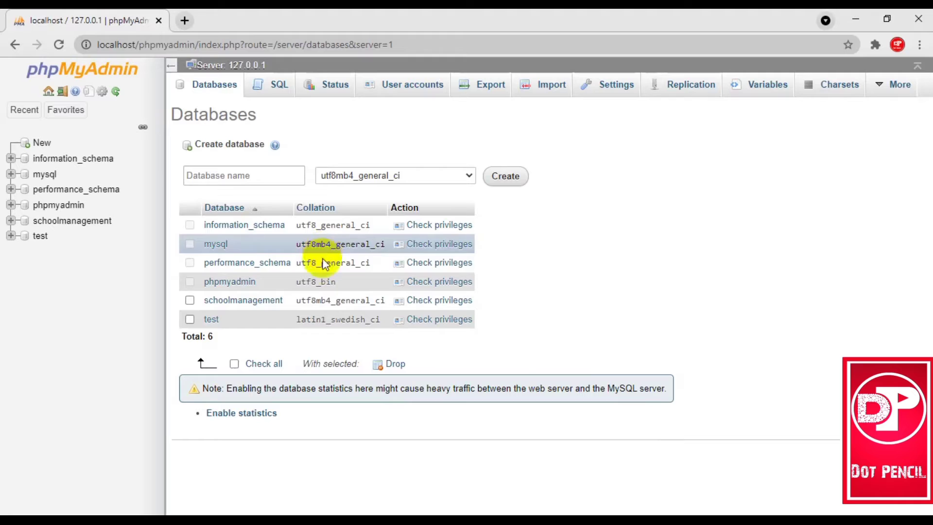
pyautogui.click(226, 176)
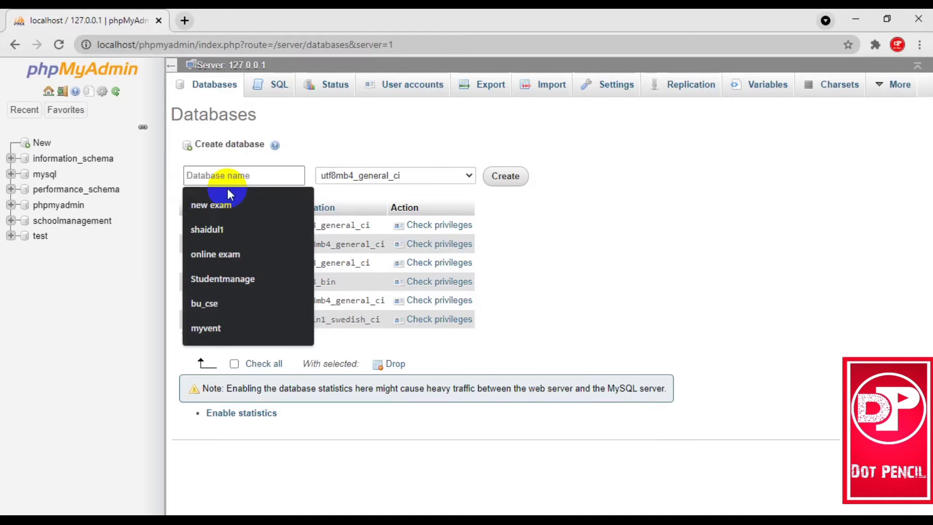
pyautogui.write('registration')
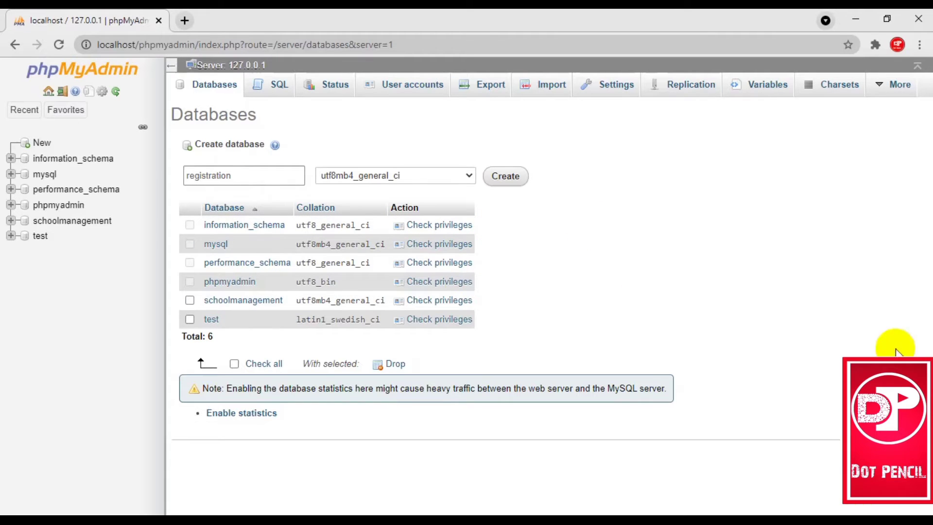
pyautogui.click(510, 179)
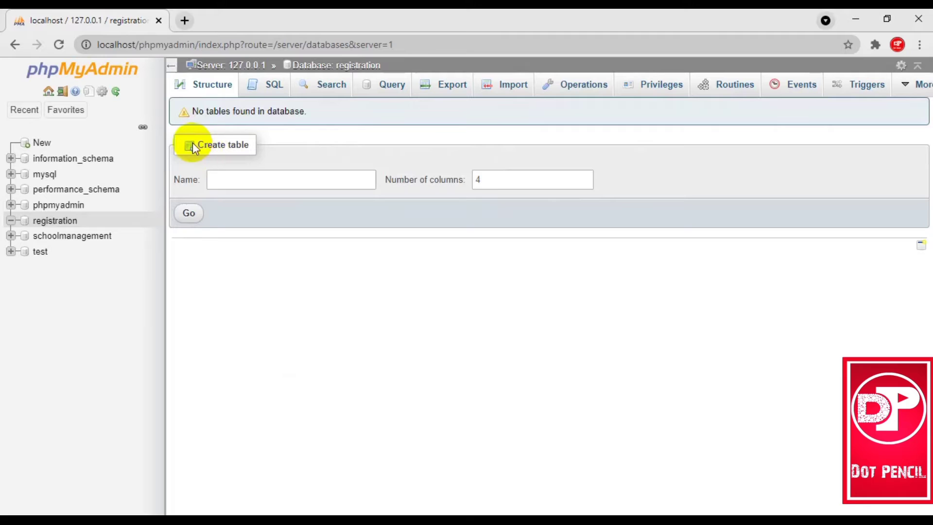
# Create a table named form with 5 columns in the registration database.
pyautogui.click(235, 178)
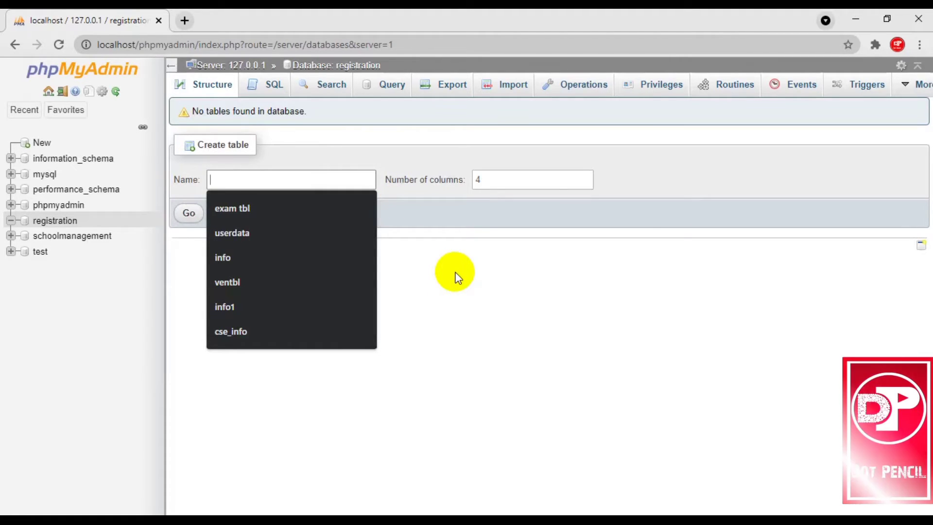
pyautogui.write('form')
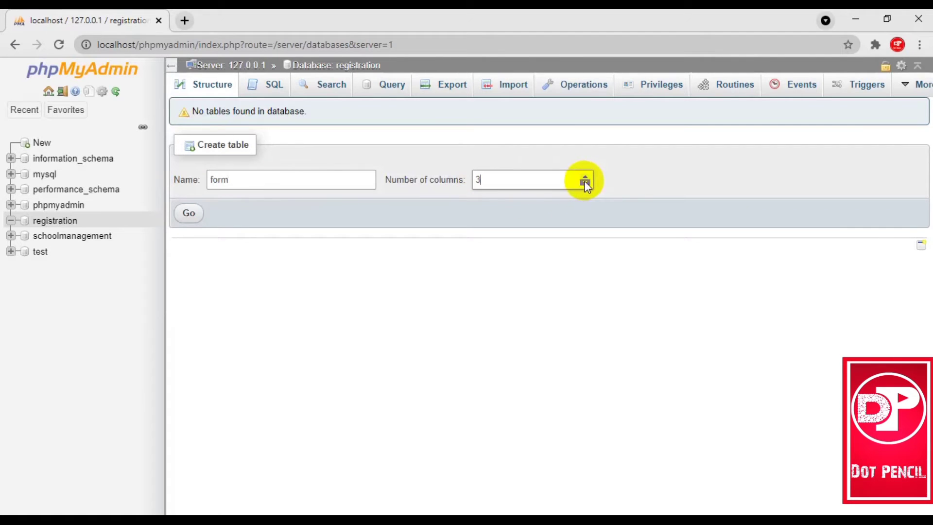
pyautogui.moveTo(538, 181); pyautogui.dragTo(461, 181)
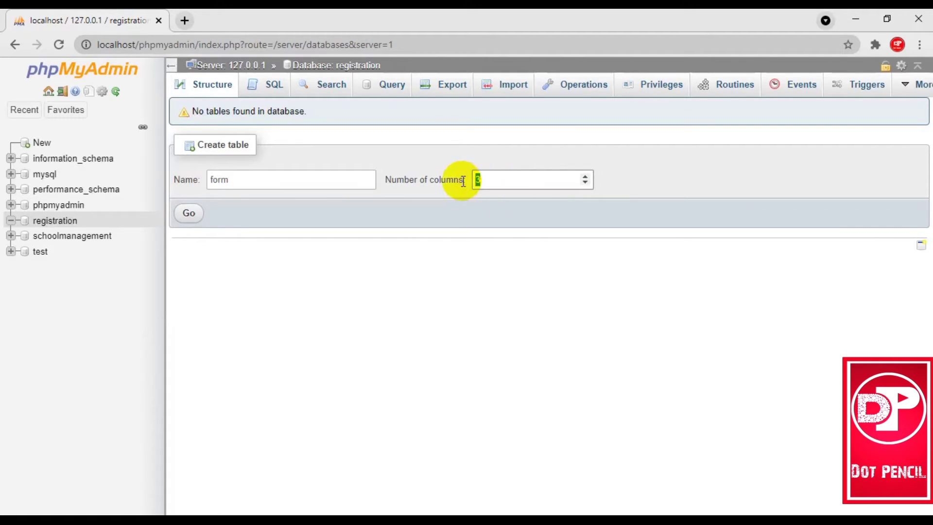
pyautogui.write('5')
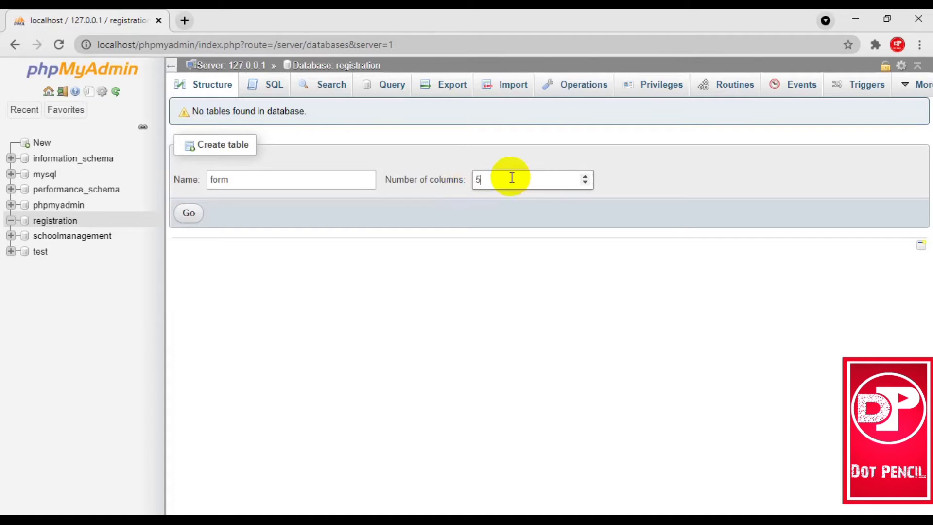
pyautogui.click(189, 215)
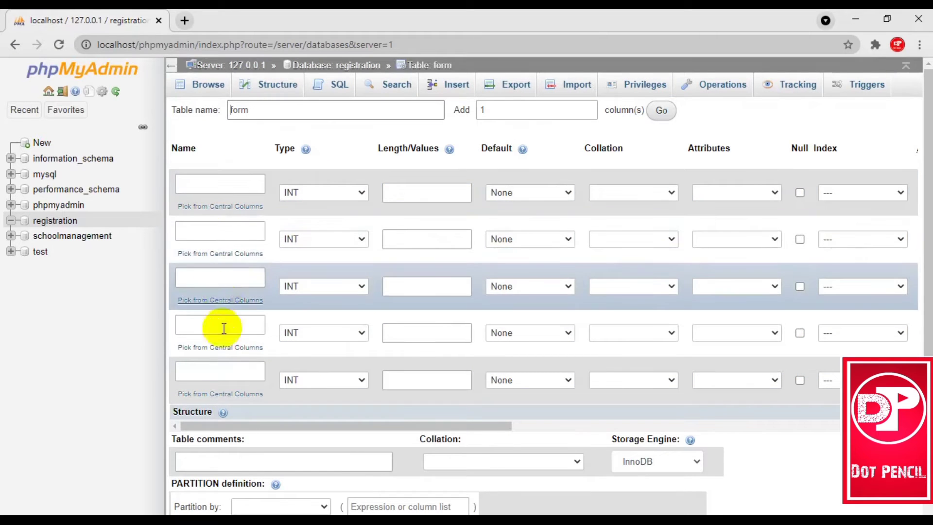
# Name the five columns of the form table id, name, adress, password and phone.
pyautogui.click(208, 181)
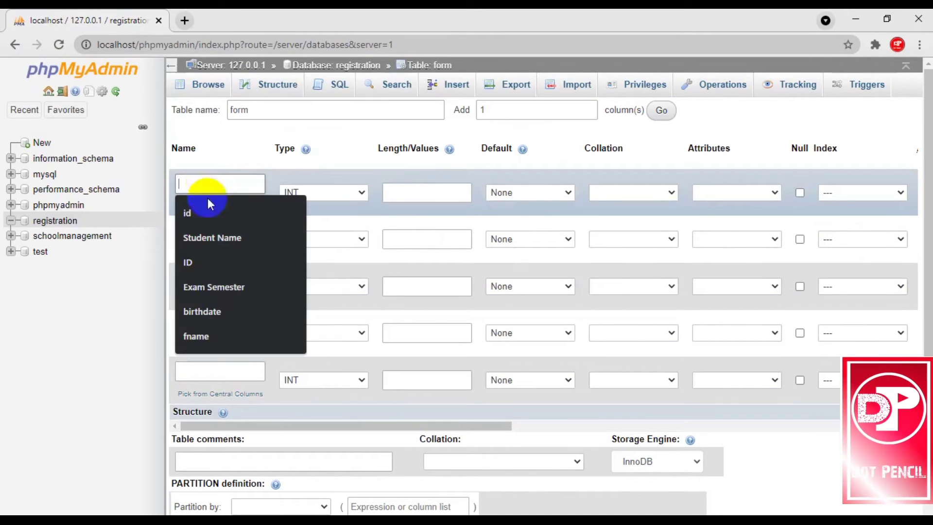
pyautogui.click(204, 213)
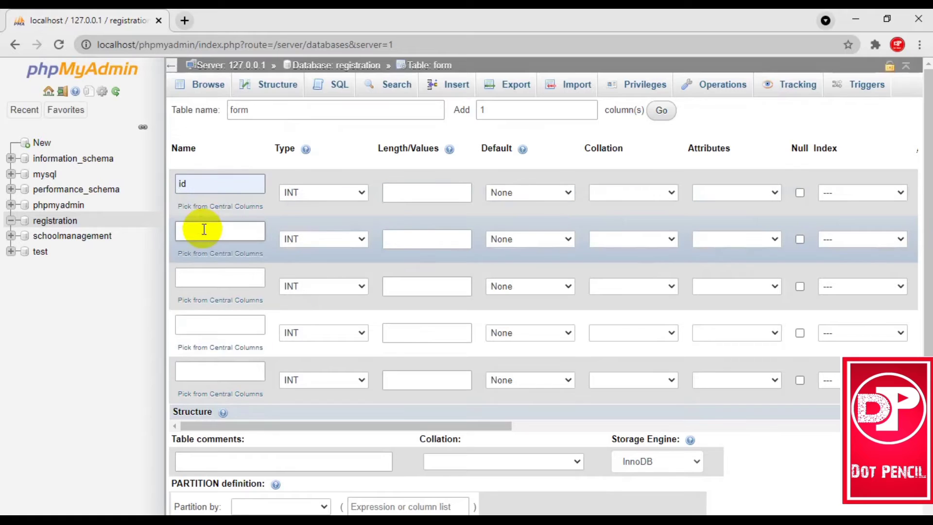
pyautogui.click(202, 232)
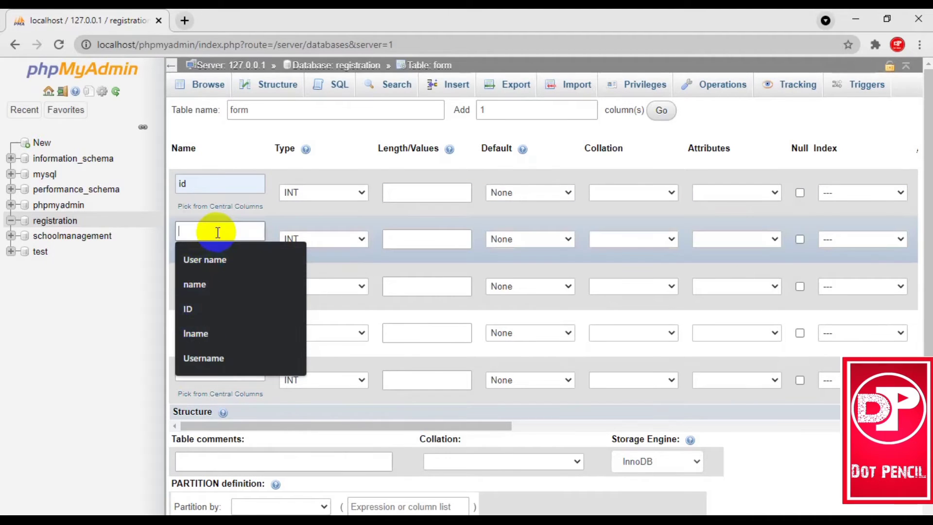
pyautogui.write('name')
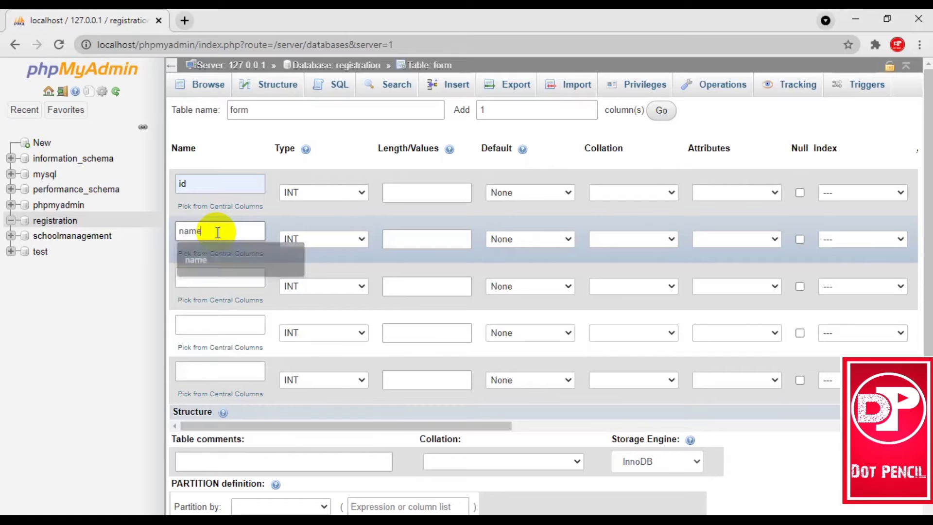
pyautogui.click(204, 276)
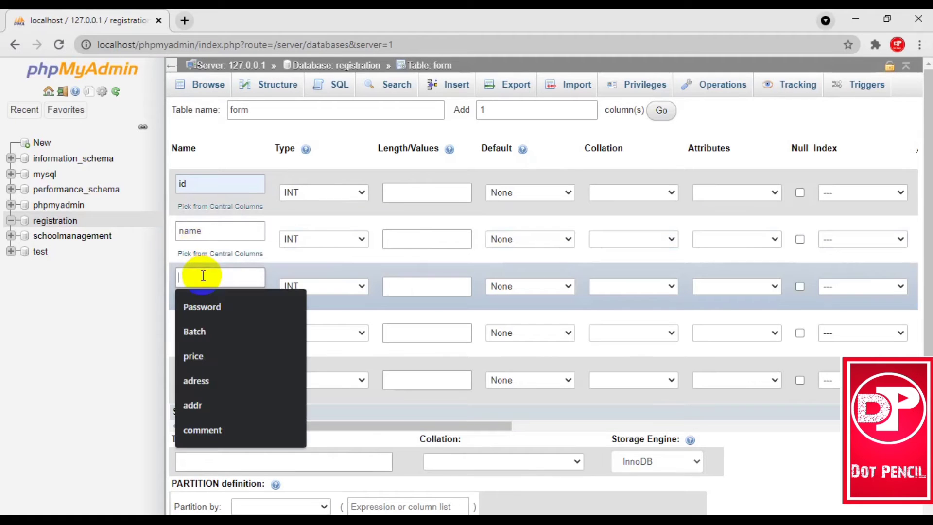
pyautogui.click(196, 381)
pyautogui.click(201, 326)
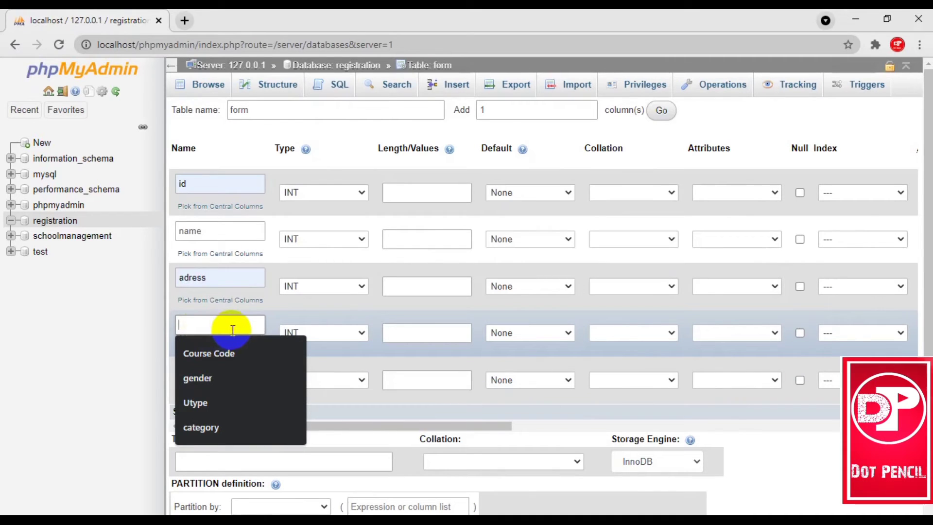
pyautogui.write('passw')
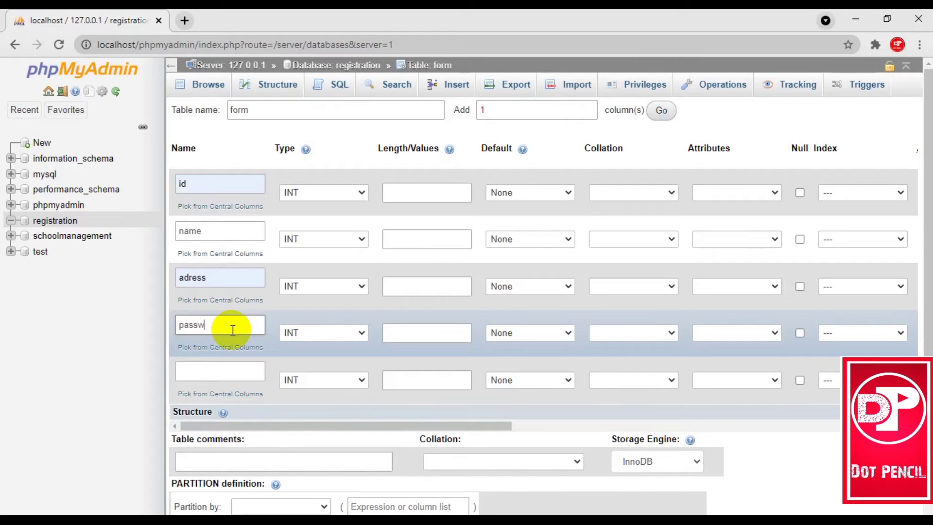
pyautogui.write('ord')
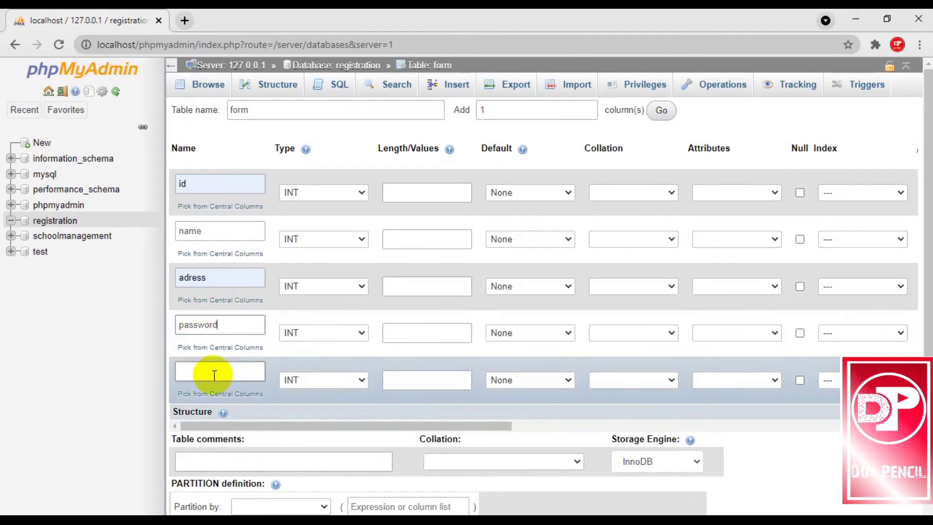
pyautogui.click(214, 375)
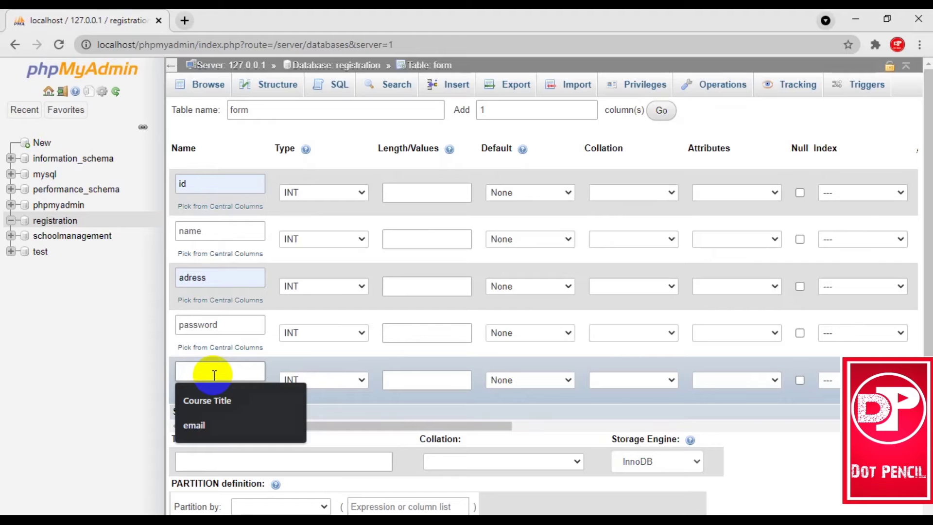
pyautogui.write('phon')
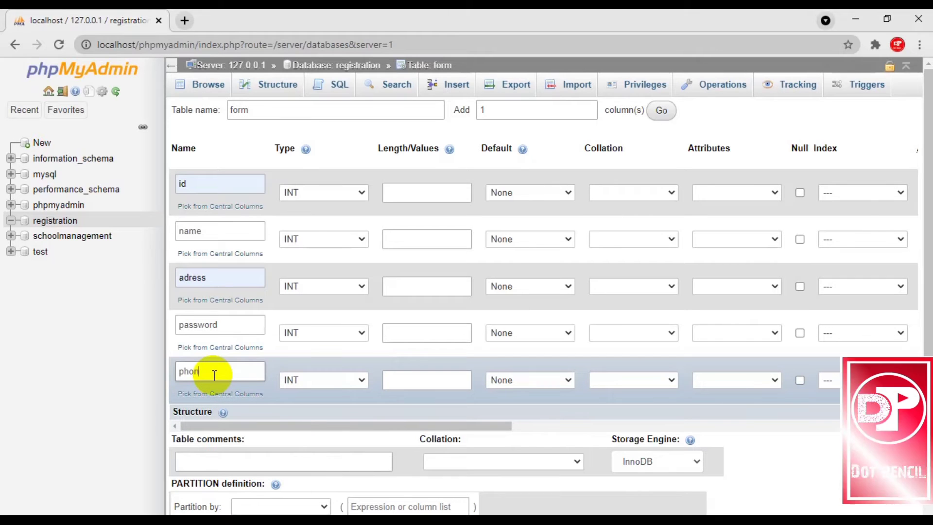
pyautogui.write('e')
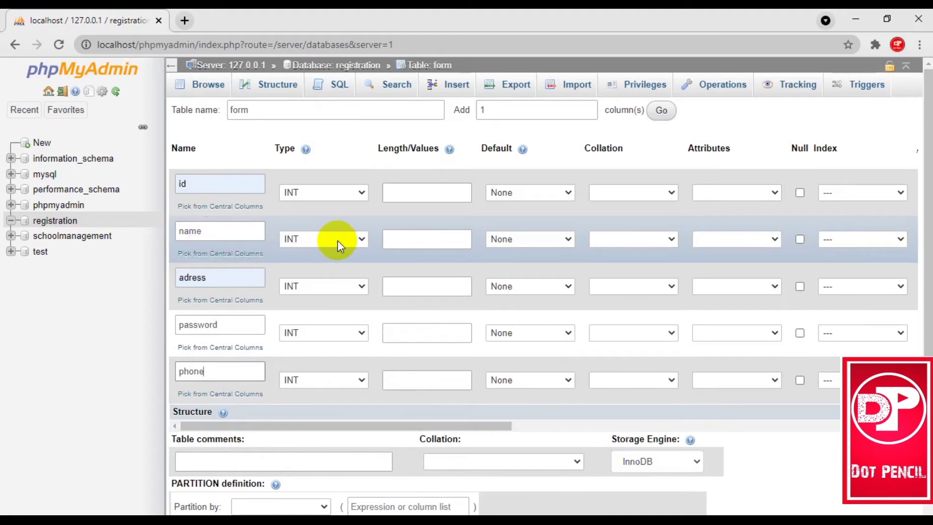
# Set the name, adress and password columns to type VARCHAR with a length of 250.
pyautogui.click(337, 240)
pyautogui.click(324, 264)
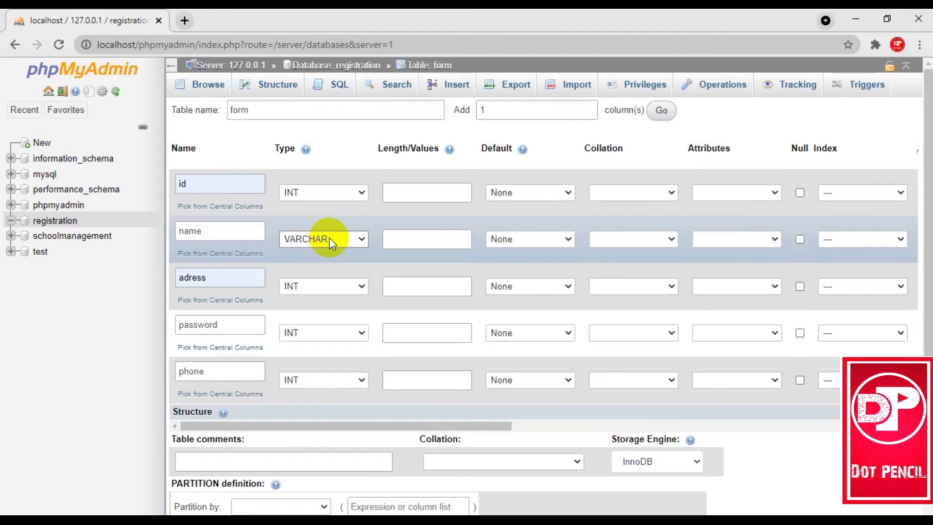
pyautogui.click(418, 240)
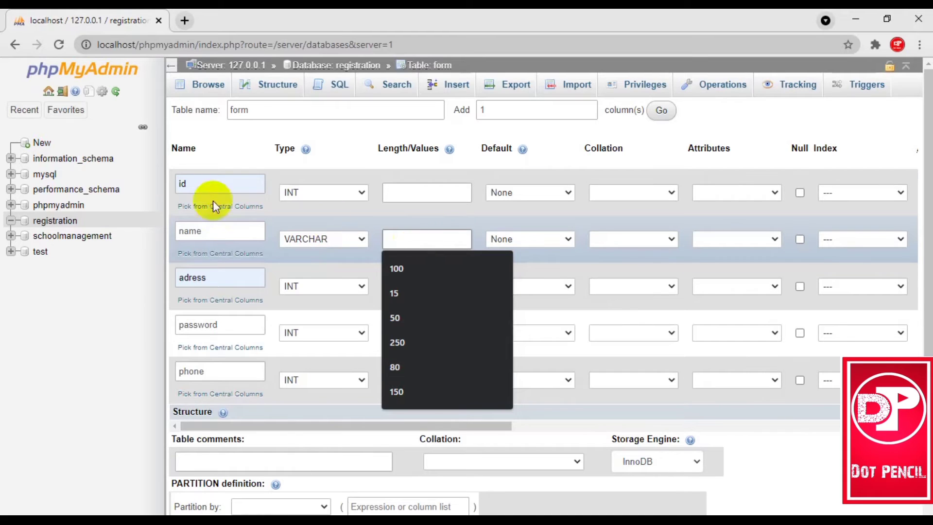
pyautogui.click(416, 281)
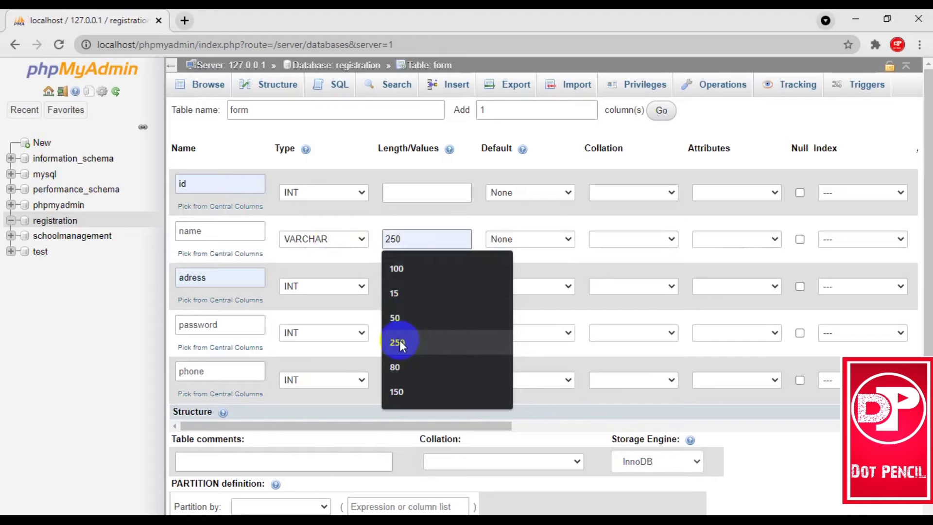
pyautogui.click(413, 330)
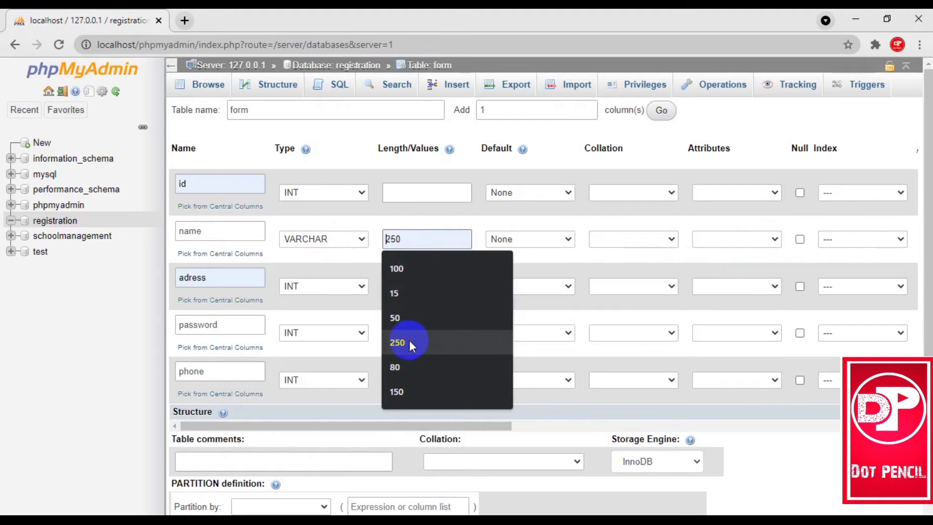
pyautogui.click(409, 340)
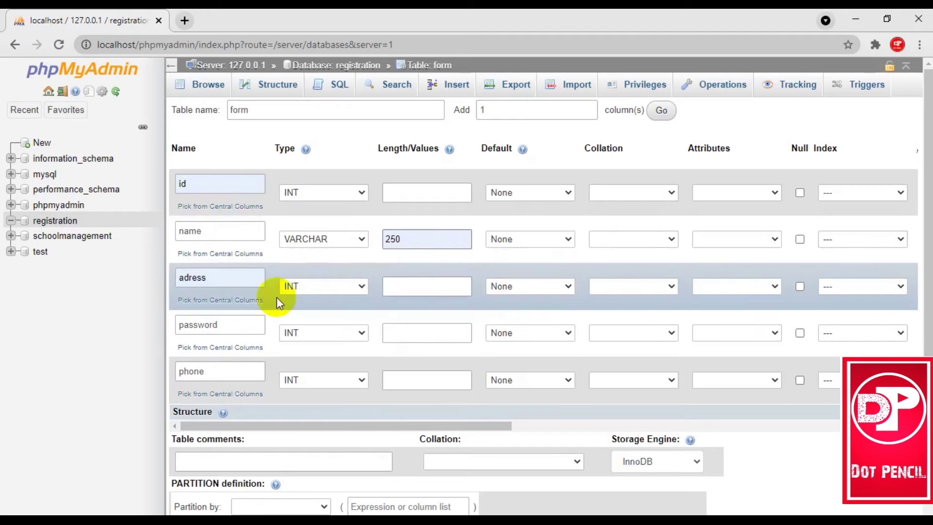
pyautogui.click(450, 242)
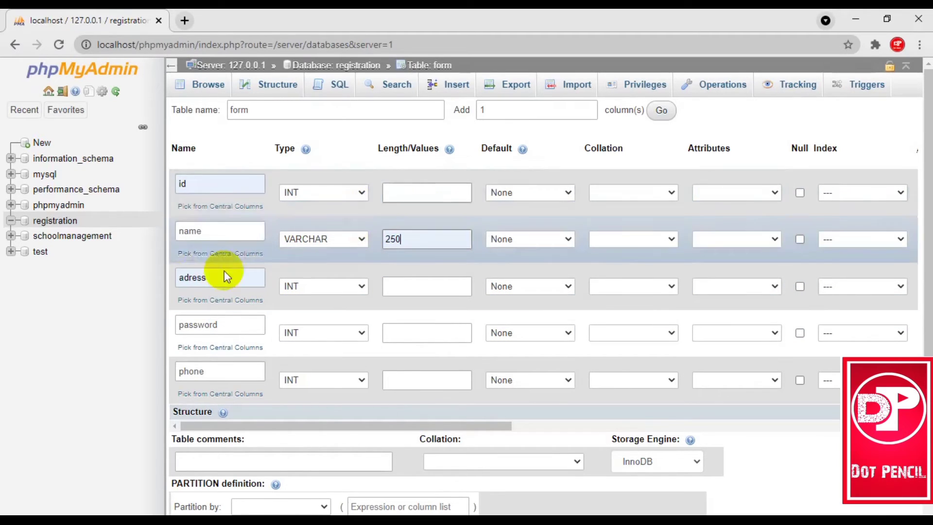
pyautogui.click(360, 285)
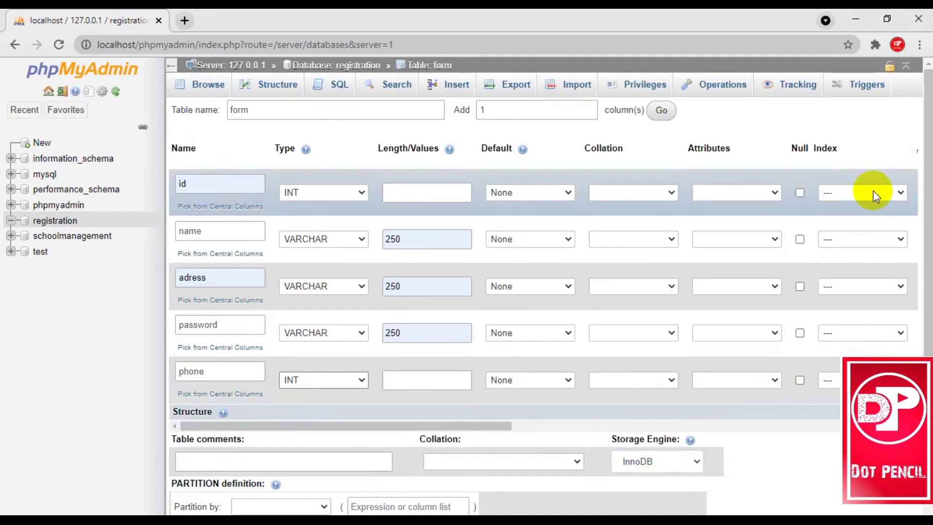
# Save the form table definition with its five columns in the registration database.
pyautogui.click(873, 196)
pyautogui.click(861, 153)
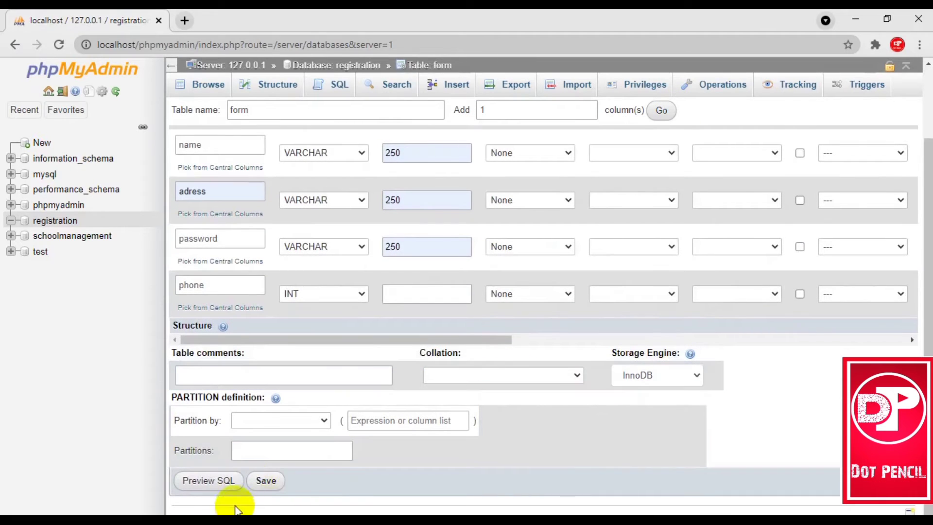
pyautogui.click(265, 481)
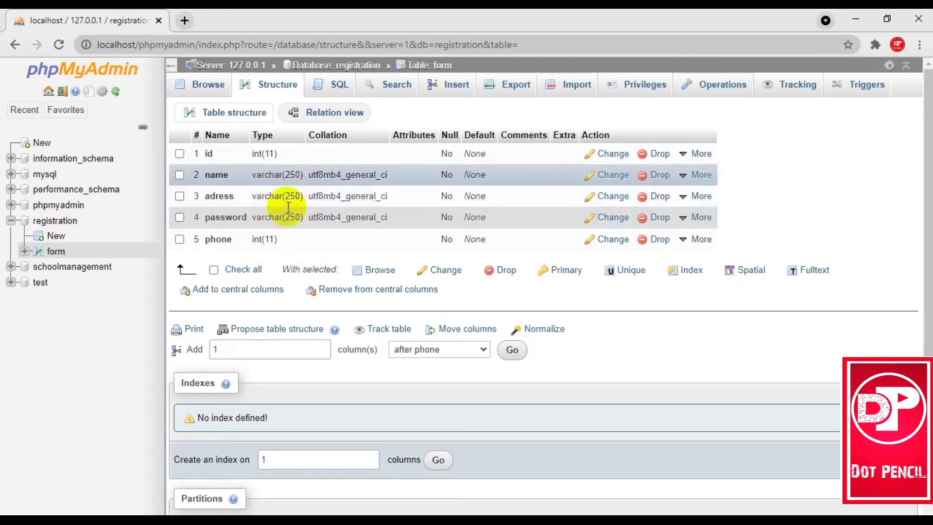
# Generate an INSERT query template for the form table and copy its text from INSERT INTO through VALUES.
pyautogui.click(54, 252)
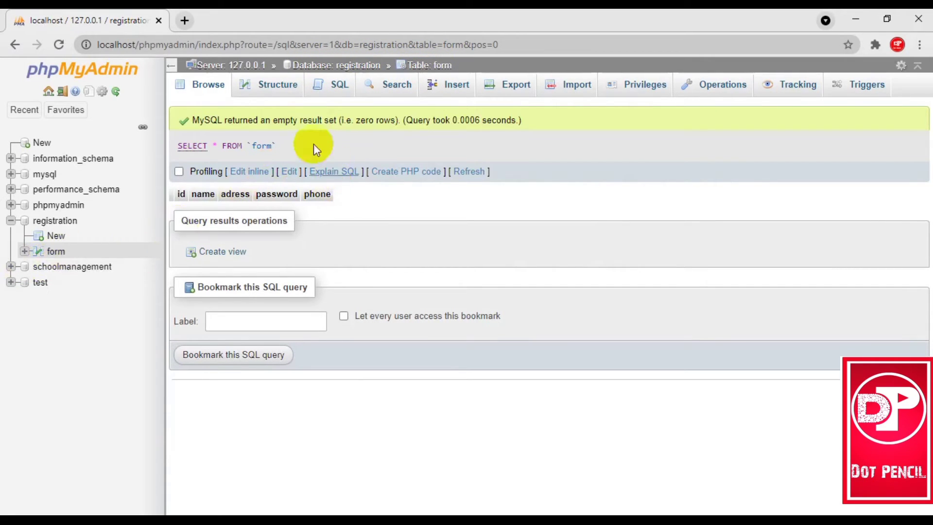
pyautogui.click(330, 87)
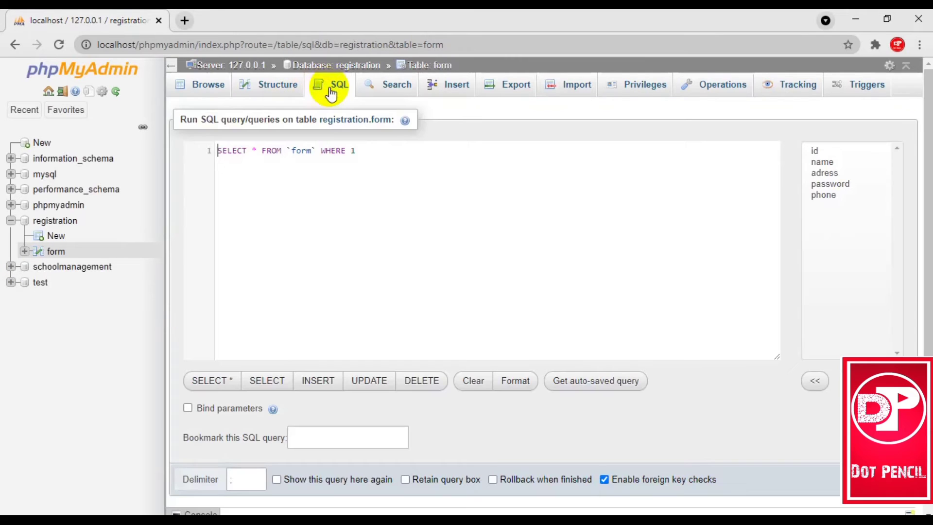
pyautogui.click(313, 381)
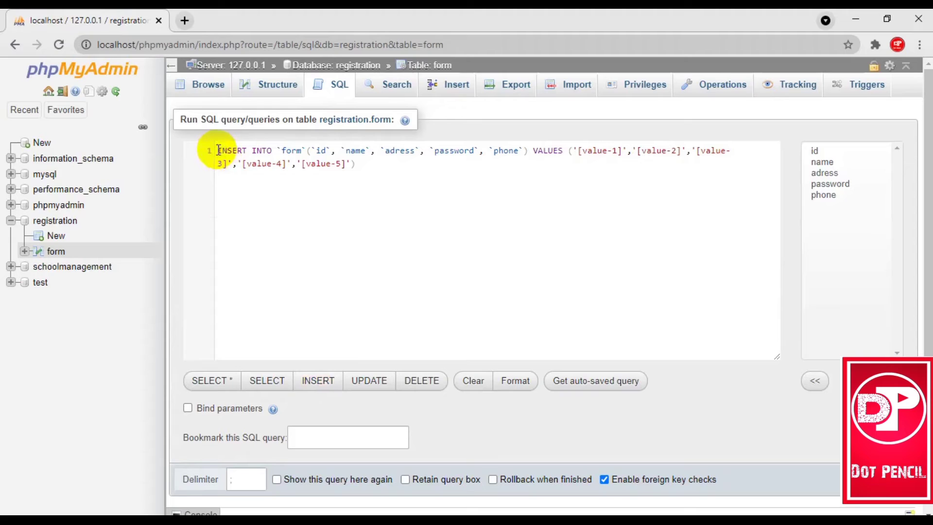
pyautogui.moveTo(218, 151); pyautogui.dragTo(566, 155)
pyautogui.hotkey('ctrl', 'c')
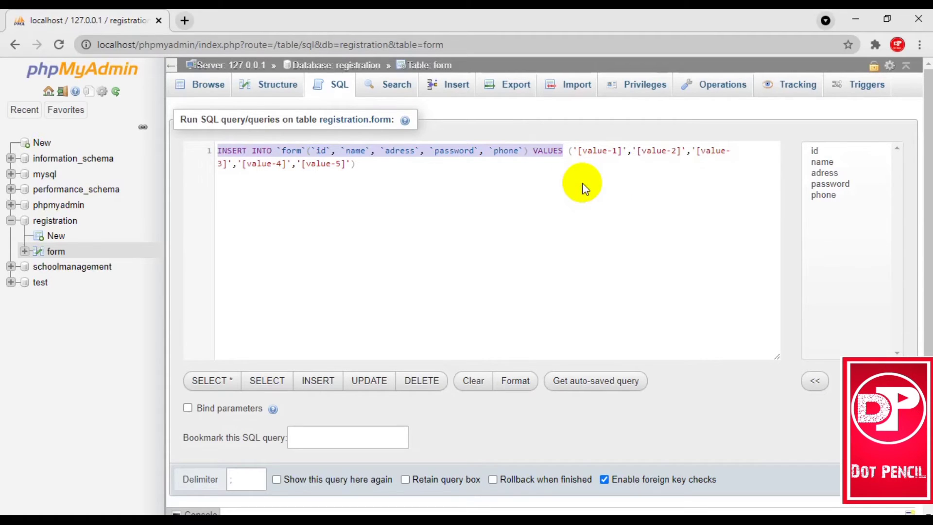
# Switch to NetBeans and declare String sql between the Connection and PreparedStatement lines, pasting the copied INSERT INTO text between its quotes.
pyautogui.click(856, 18)
pyautogui.click(440, 18)
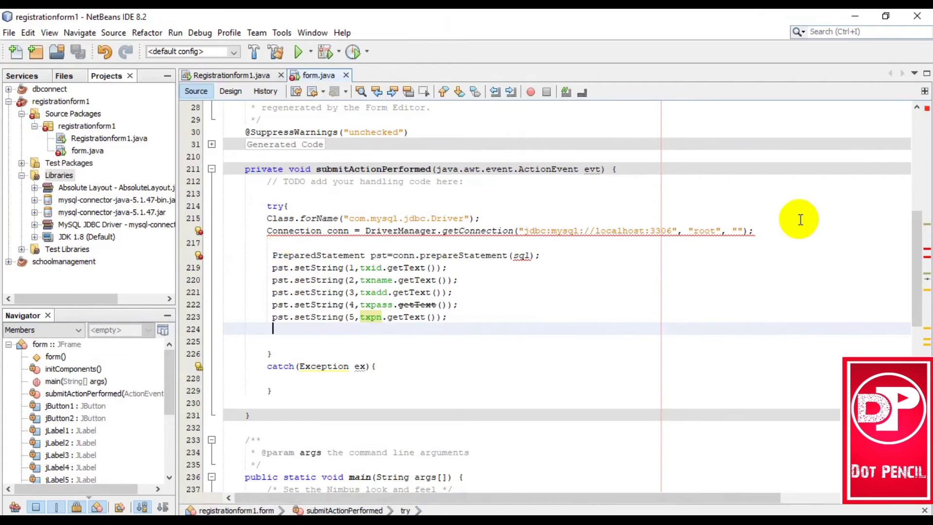
pyautogui.click(766, 238)
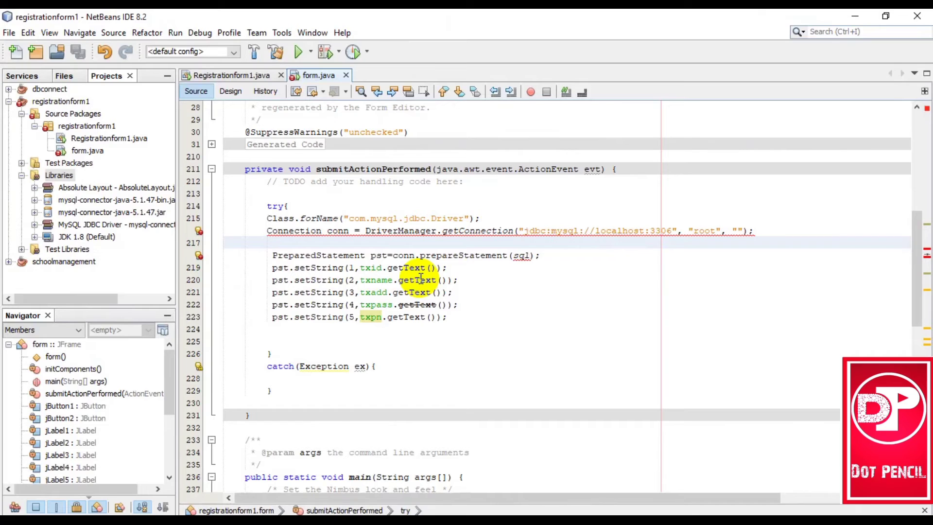
pyautogui.write('St')
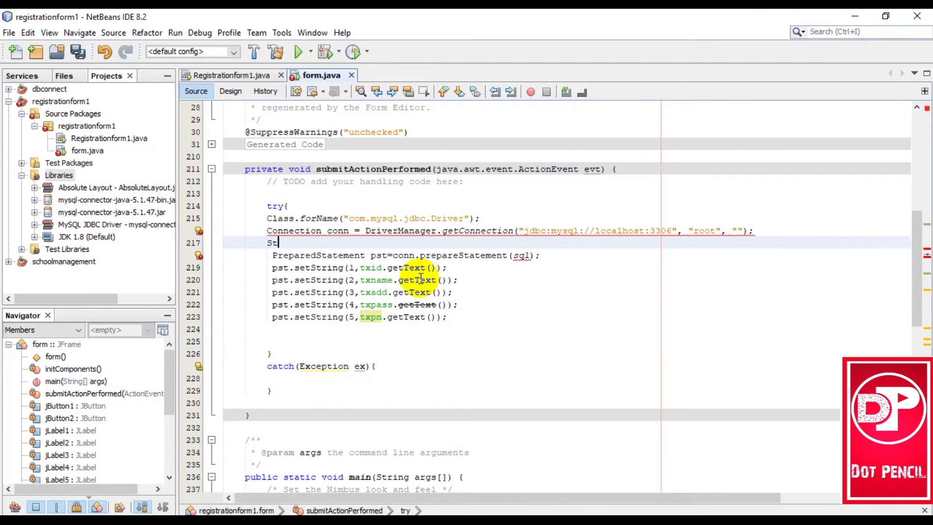
pyautogui.write('ring')
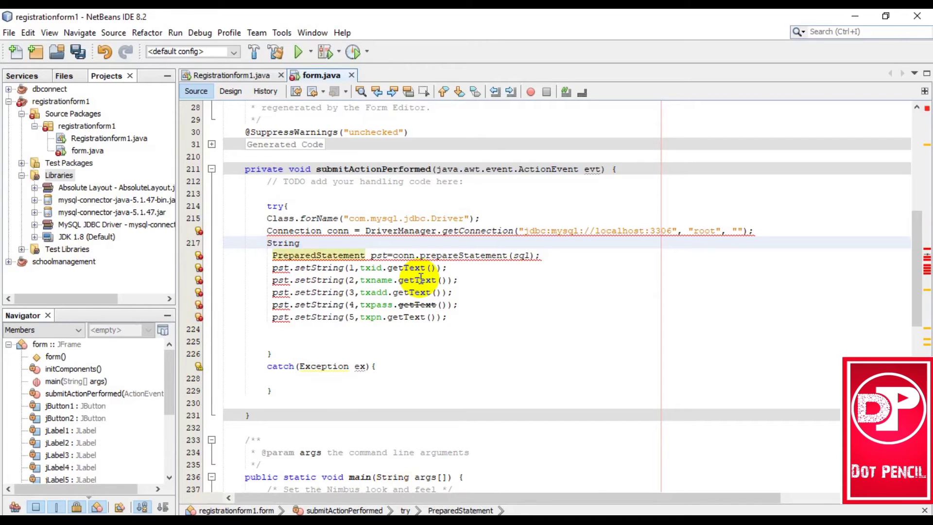
pyautogui.write(' sql')
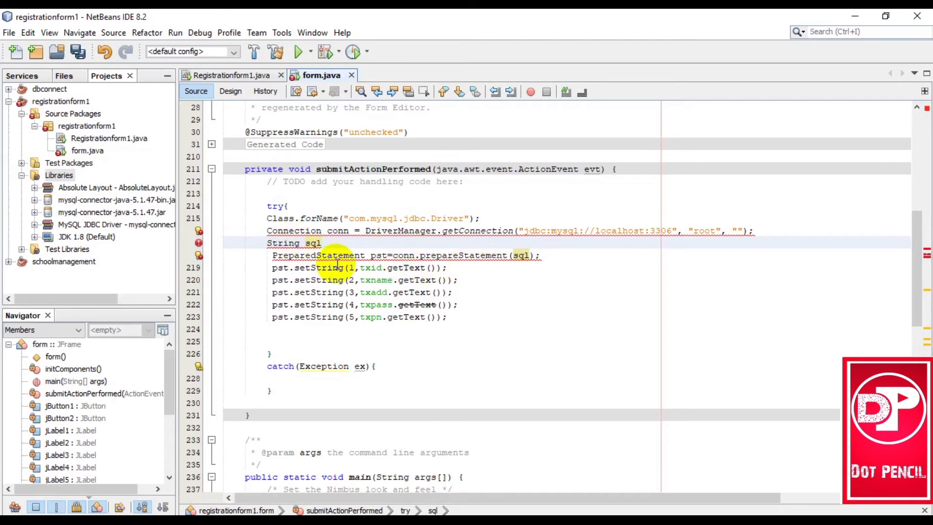
pyautogui.moveTo(295, 252)
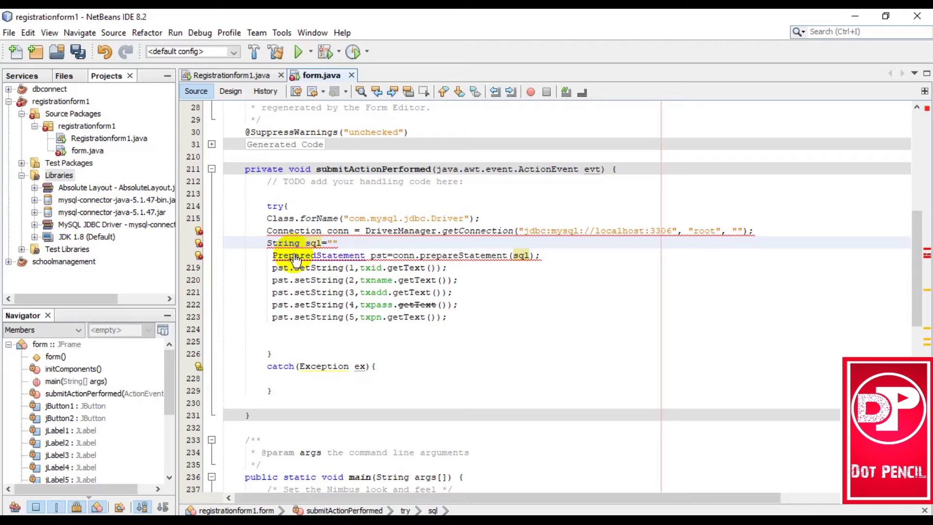
pyautogui.hotkey('ctrl', 'v')
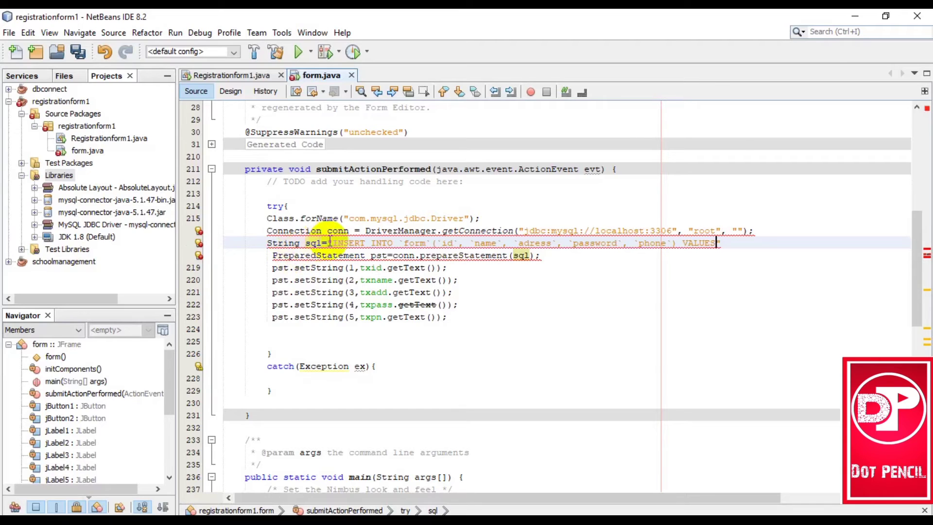